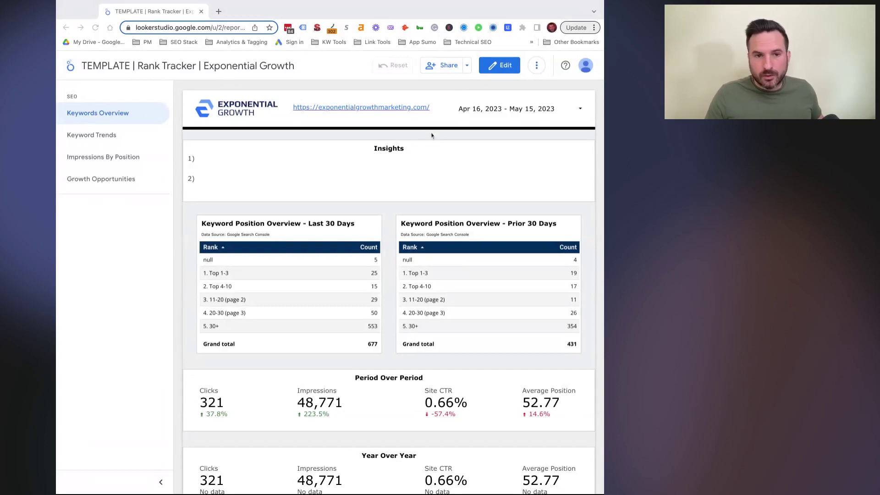
Switch to Keyword Trends and review the keyword table with monthly Average Position, Clicks, Impressions and CTR charts
scroll(423, 235, down, 2)
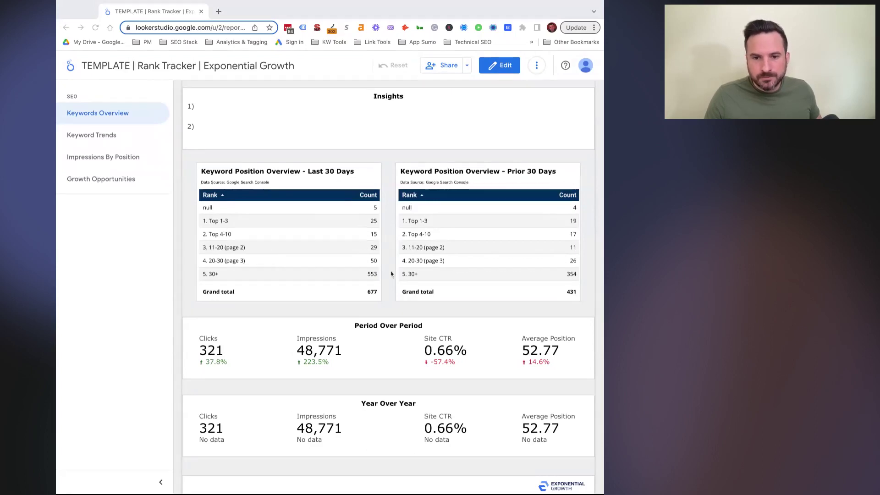
scroll(339, 320, down, 1)
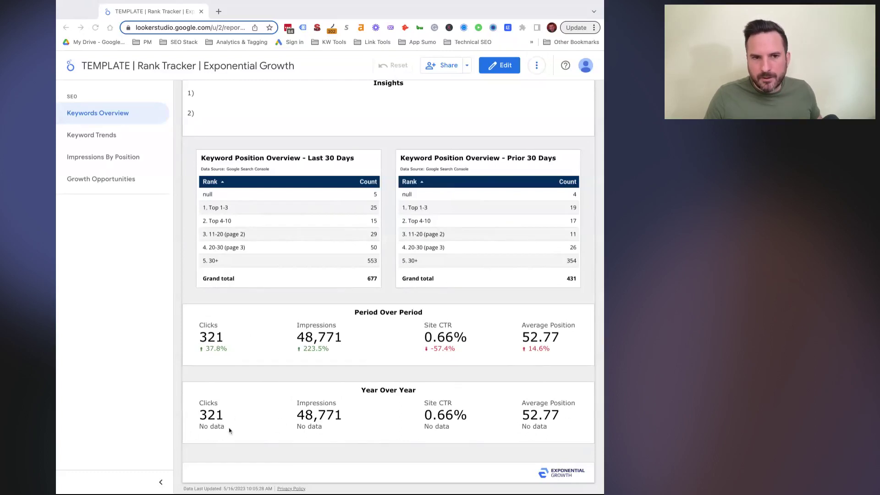
scroll(326, 326, up, 3)
click(82, 136)
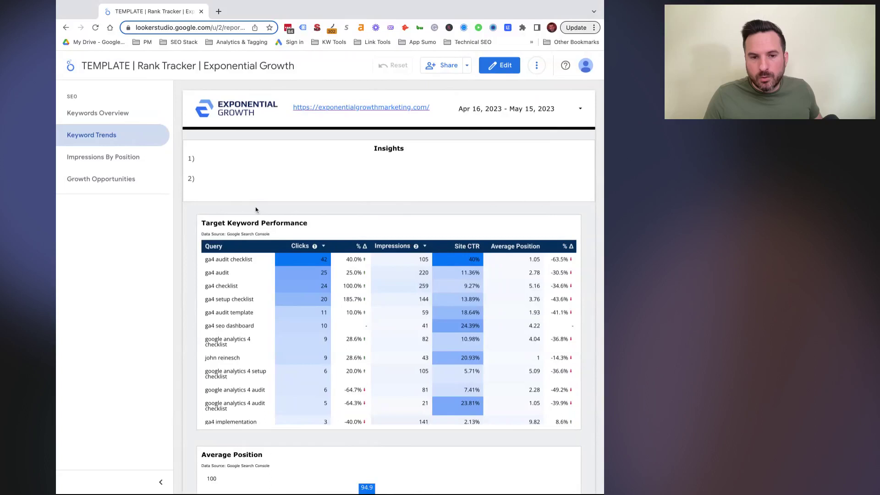
scroll(262, 208, down, 3)
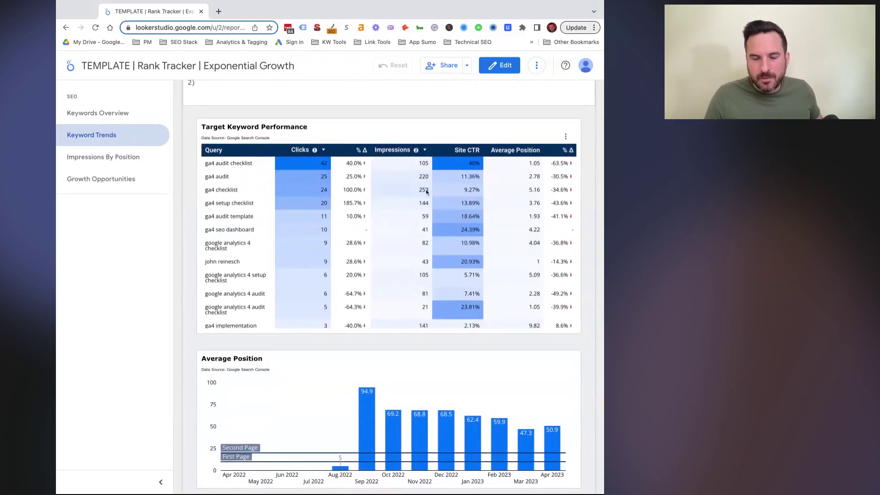
scroll(227, 345, down, 10)
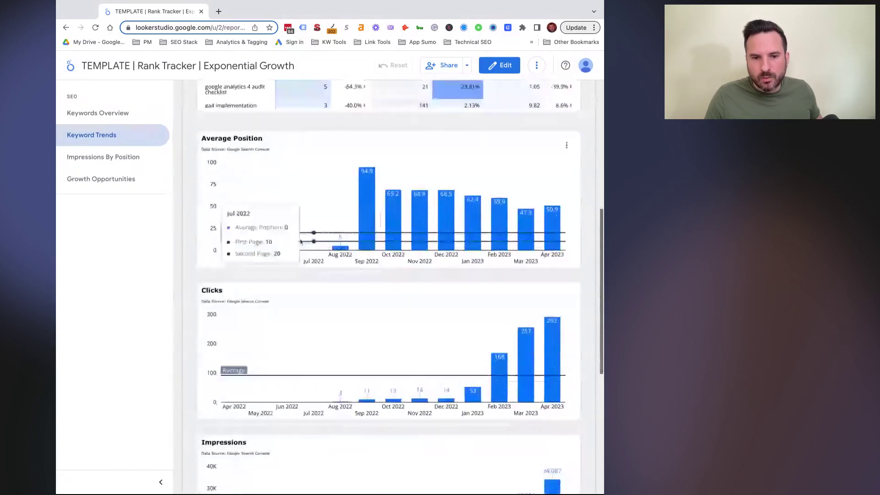
scroll(269, 347, down, 3)
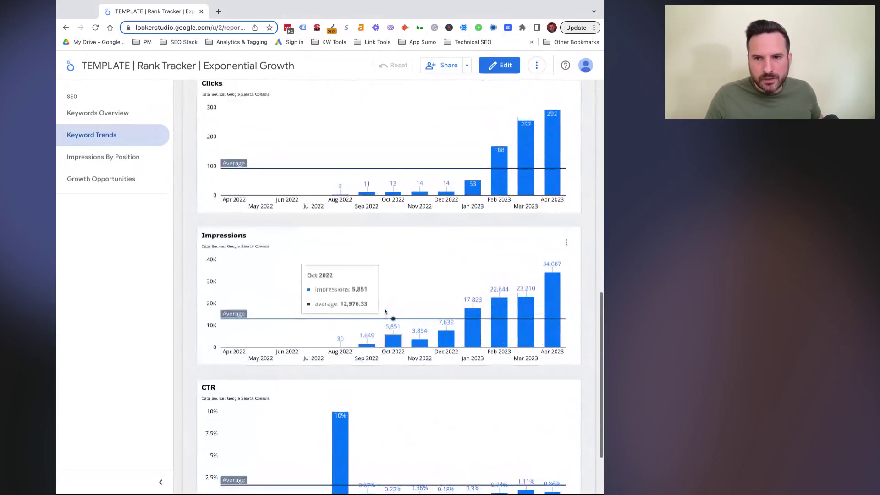
scroll(367, 310, up, 4)
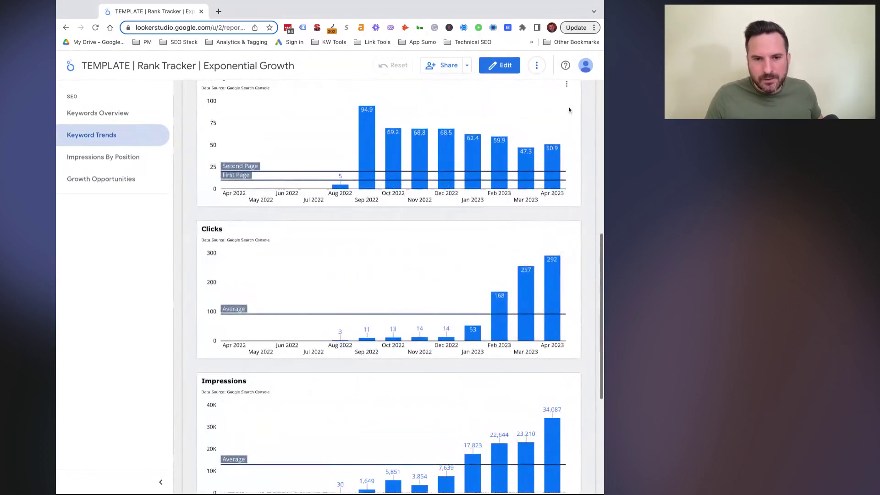
scroll(435, 317, up, 10)
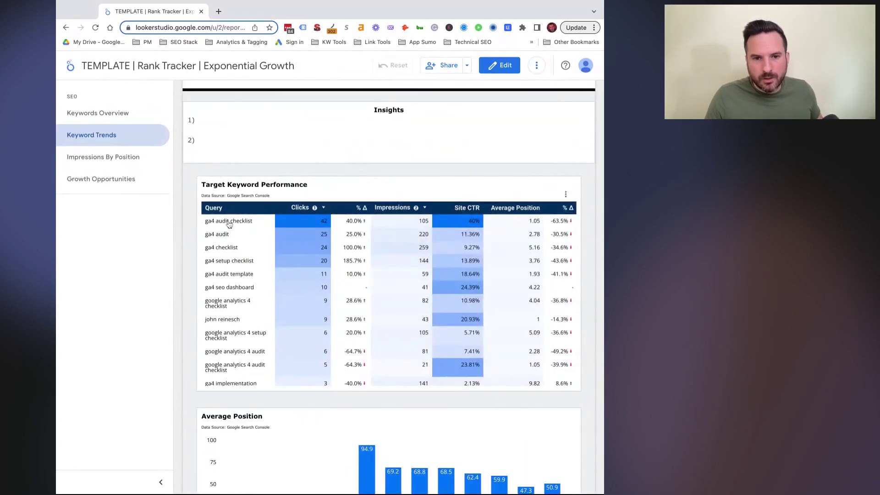
Cross-filter the trend charts to the 'ga4 audit checklist' query and review them
click(229, 222)
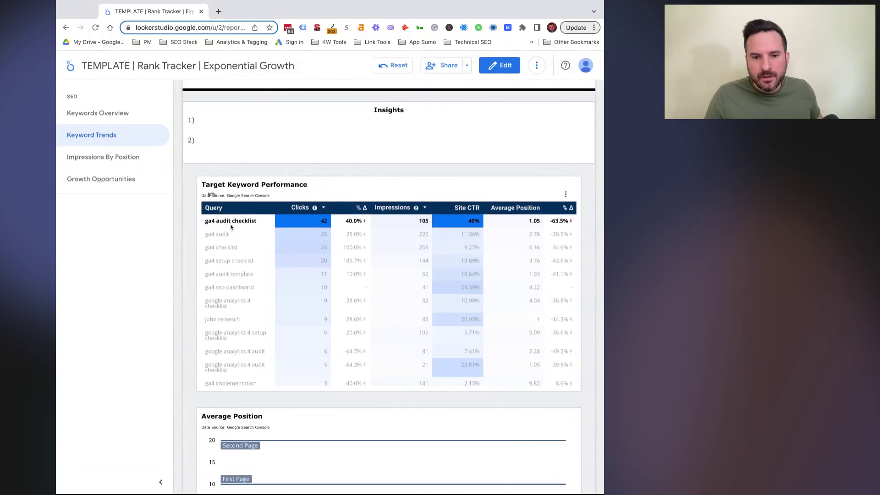
scroll(183, 296, down, 5)
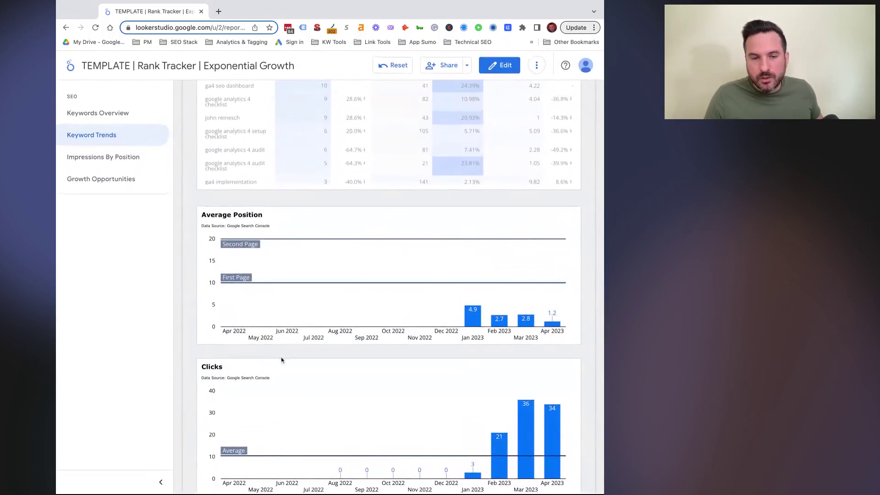
scroll(284, 359, down, 5)
scroll(213, 323, down, 4)
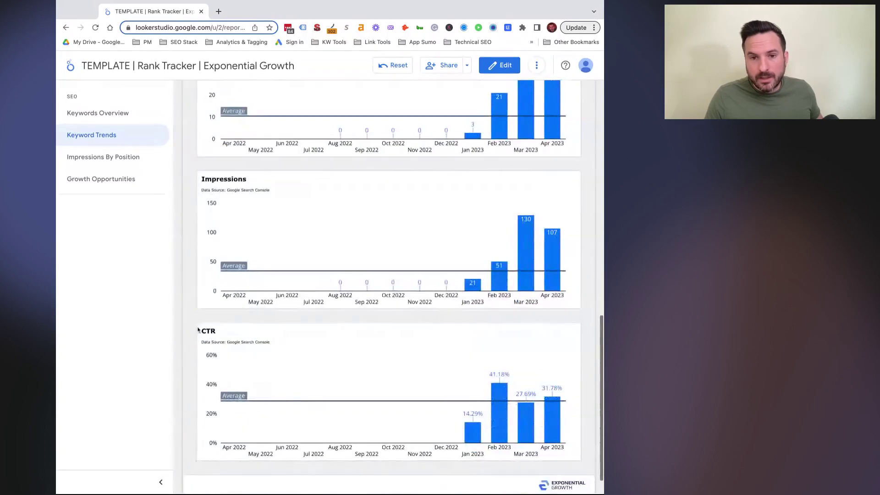
scroll(201, 325, up, 2)
scroll(197, 326, up, 4)
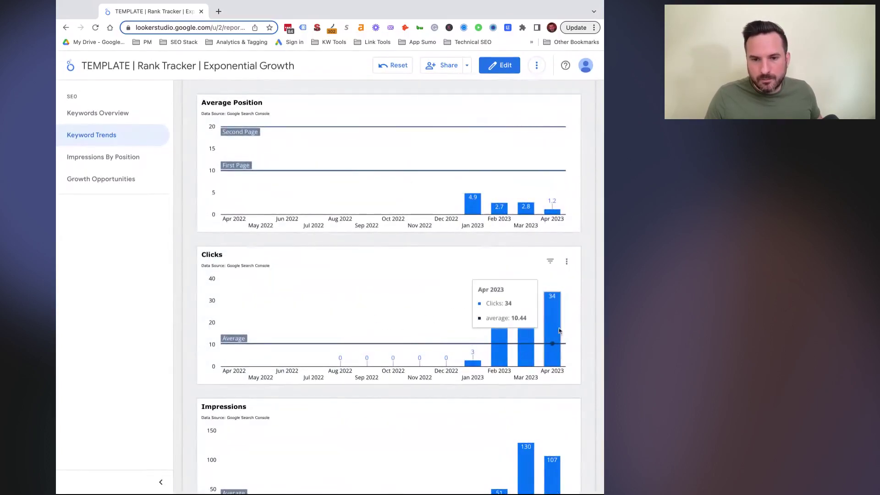
scroll(567, 378, down, 2)
scroll(567, 378, down, 3)
scroll(520, 344, up, 3)
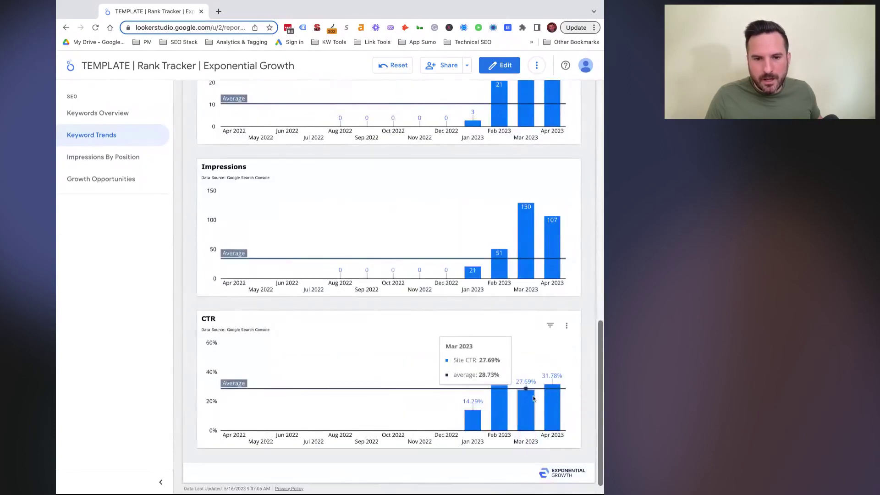
scroll(404, 361, up, 8)
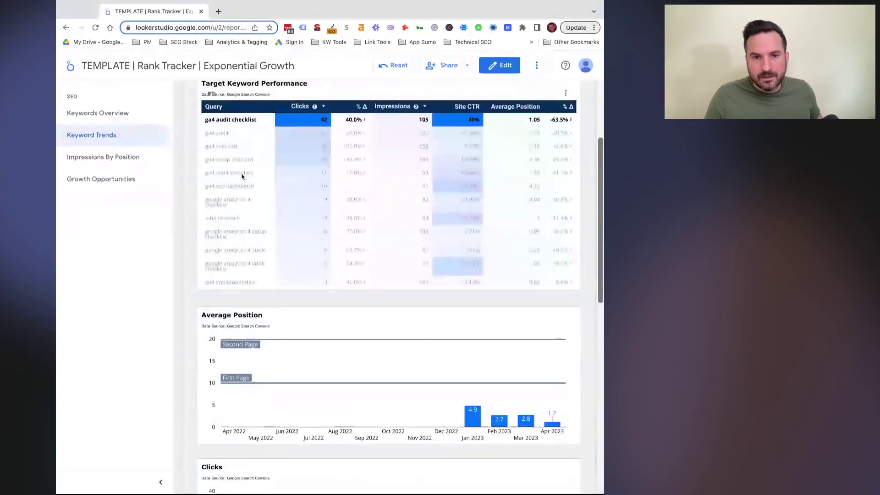
scroll(192, 237, down, 5)
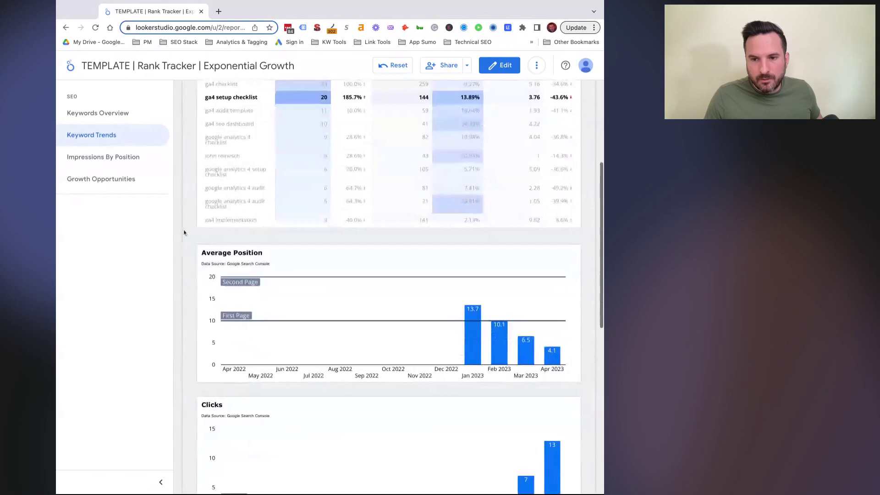
scroll(208, 262, up, 10)
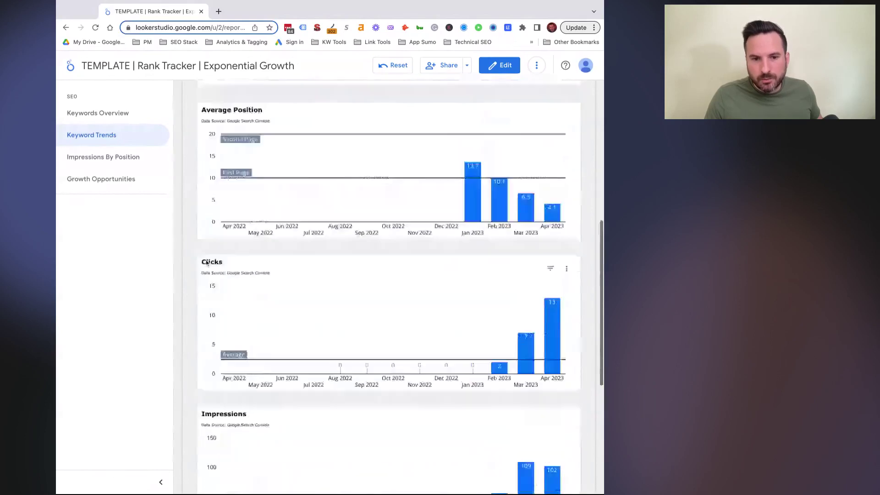
Clear that filter and filter to 'automated seo report', showing position improving from 79.9 to 18.6
click(284, 303)
scroll(301, 408, down, 1)
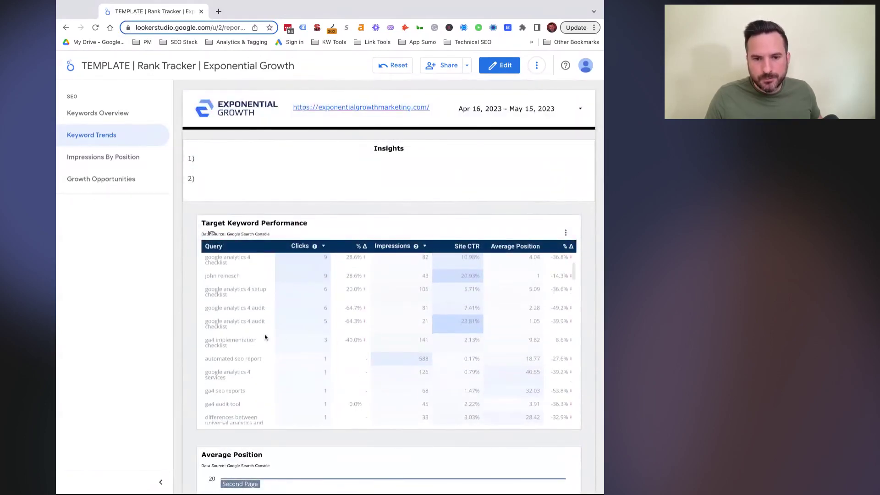
click(222, 362)
scroll(188, 327, down, 9)
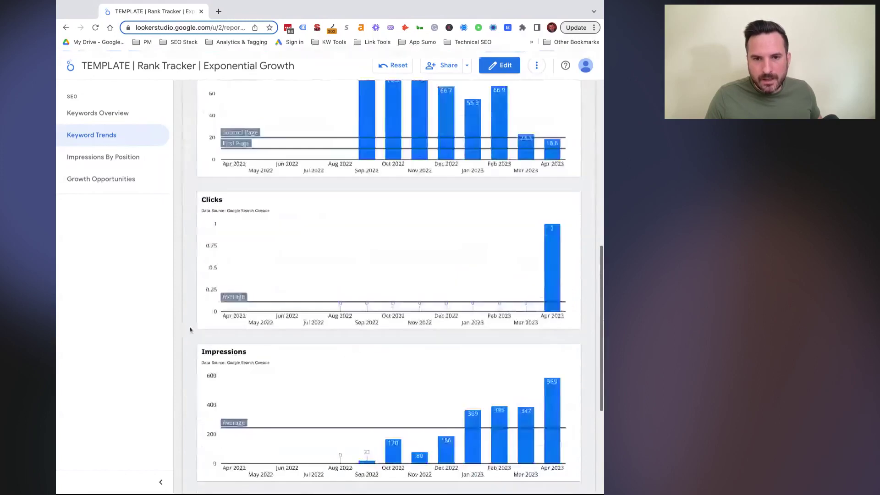
scroll(241, 293, up, 3)
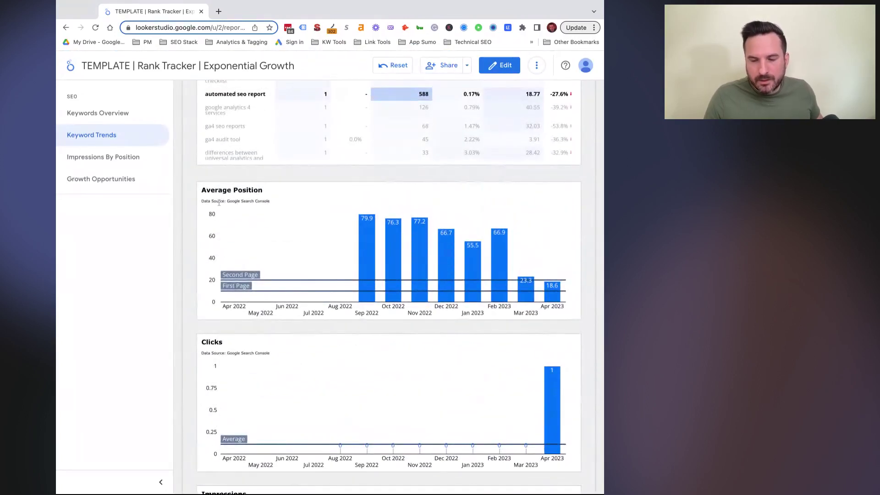
scroll(192, 227, down, 3)
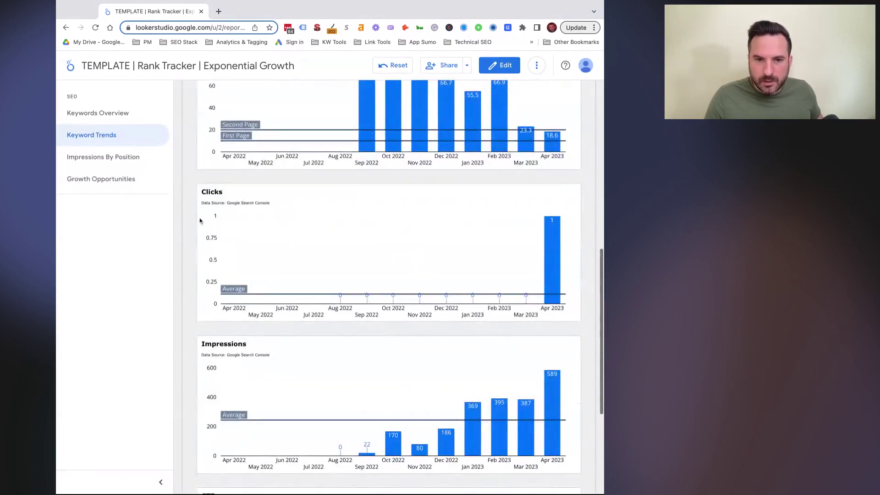
scroll(199, 221, up, 1)
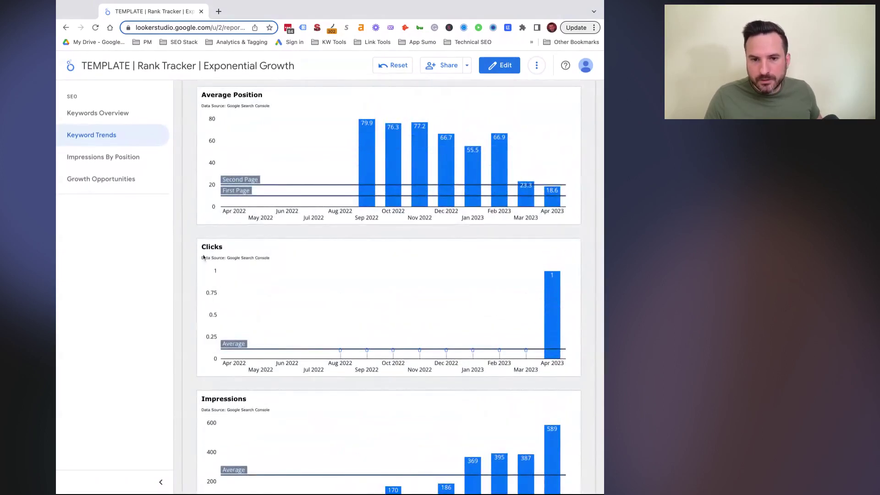
scroll(197, 254, down, 1)
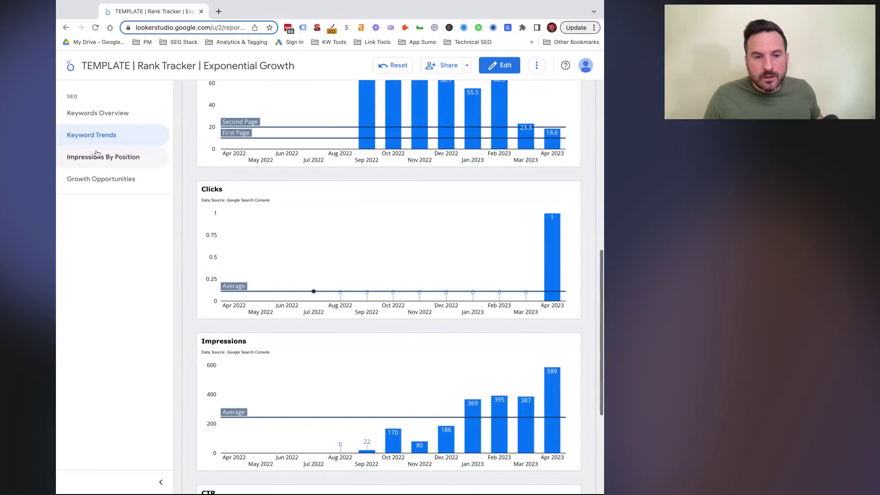
click(102, 160)
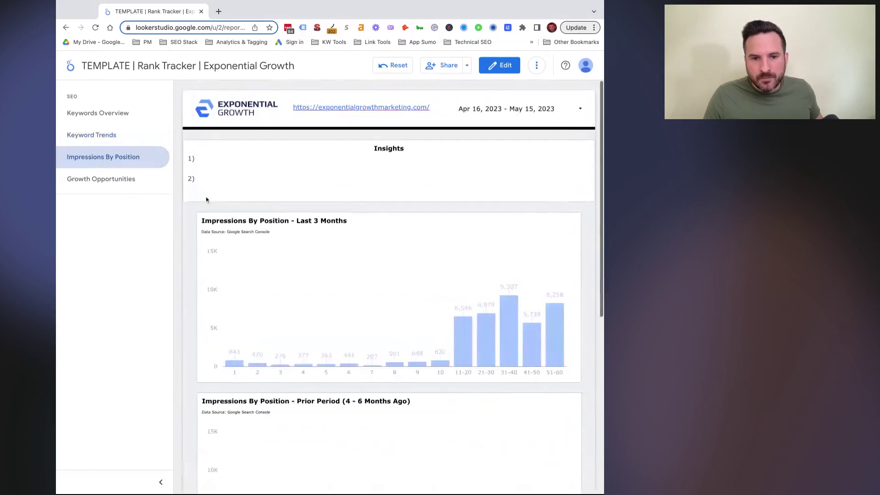
scroll(206, 201, down, 2)
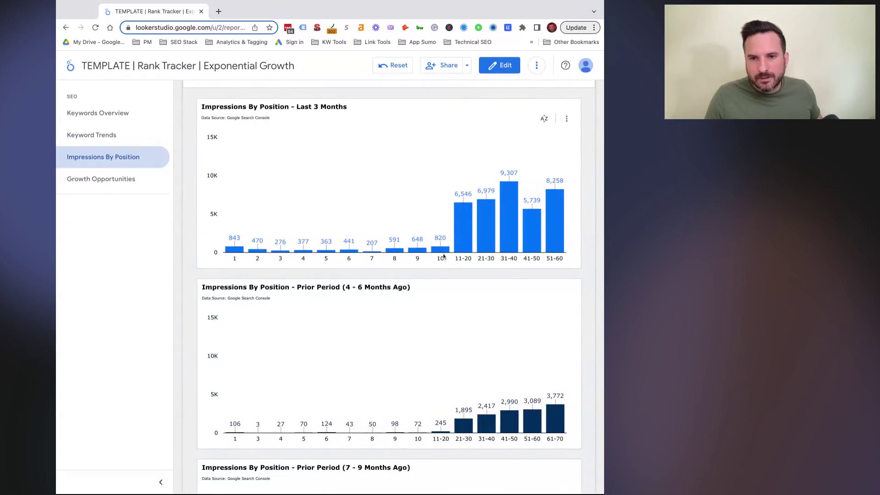
mouse_move(461, 216)
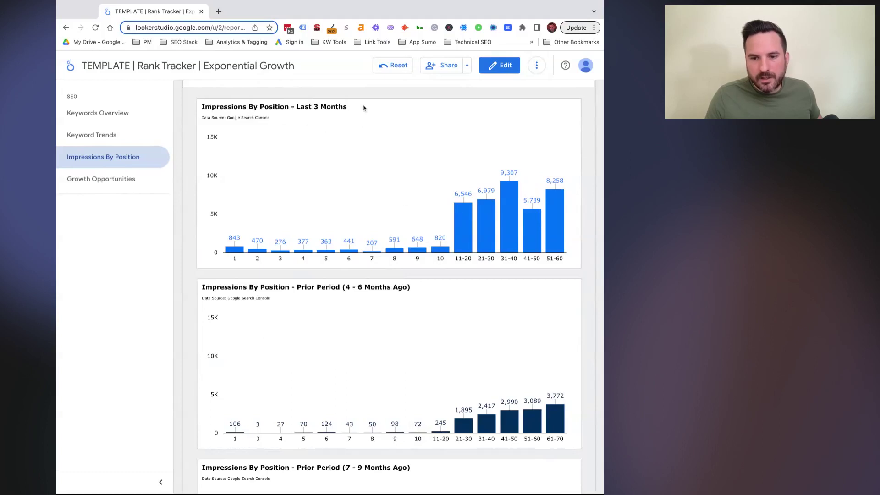
scroll(359, 180, down, 1)
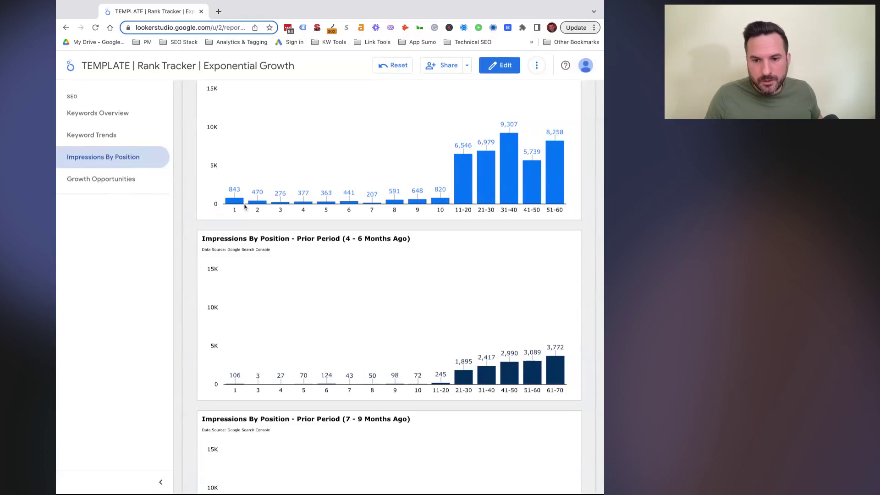
mouse_move(446, 385)
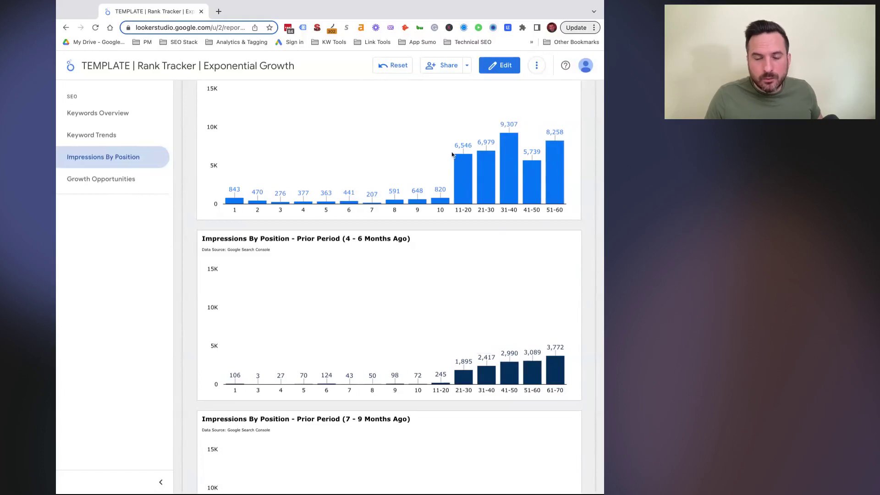
mouse_move(477, 196)
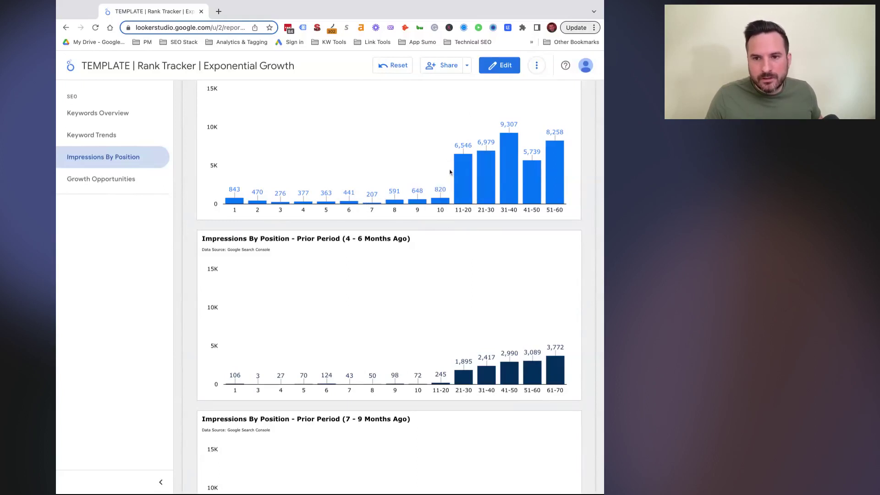
mouse_move(483, 178)
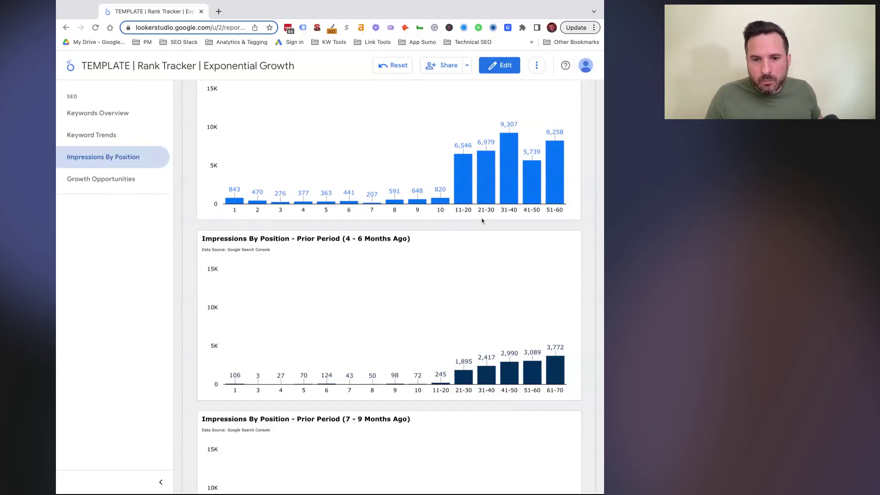
scroll(365, 212, down, 3)
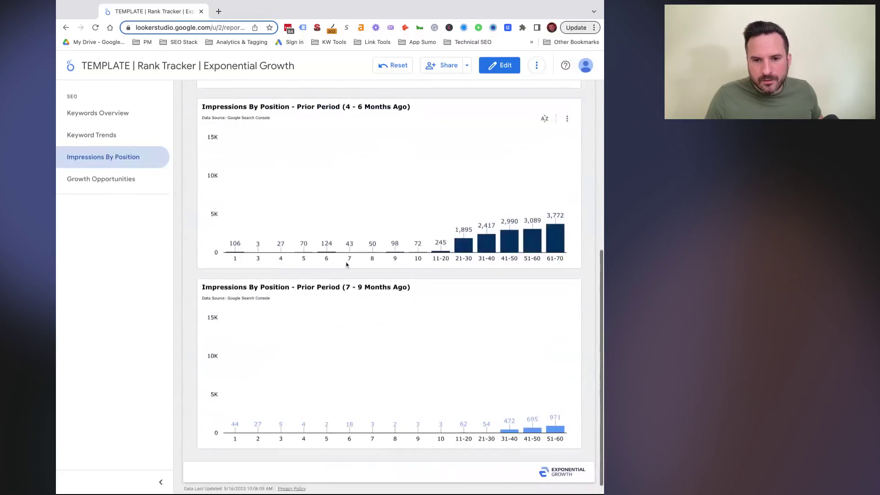
drag(337, 288, 390, 289)
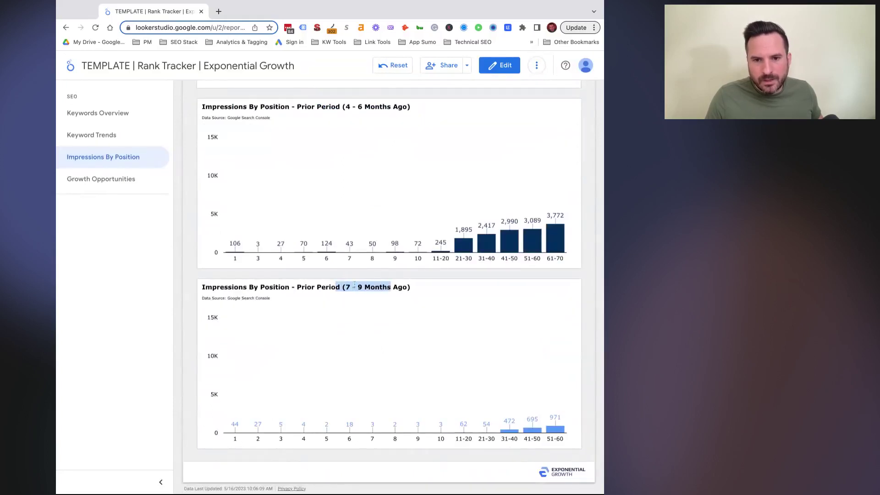
scroll(395, 300, up, 1)
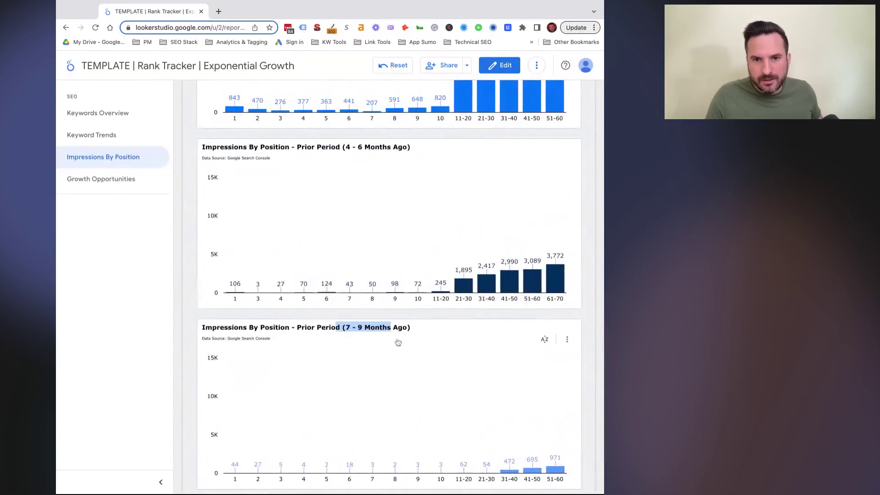
drag(295, 146, 402, 147)
scroll(518, 384, down, 1)
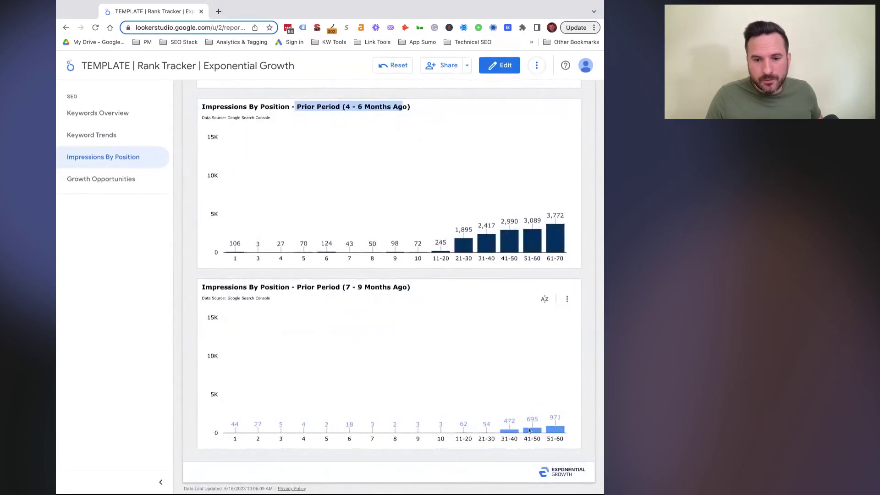
scroll(442, 399, up, 1)
scroll(449, 435, down, 1)
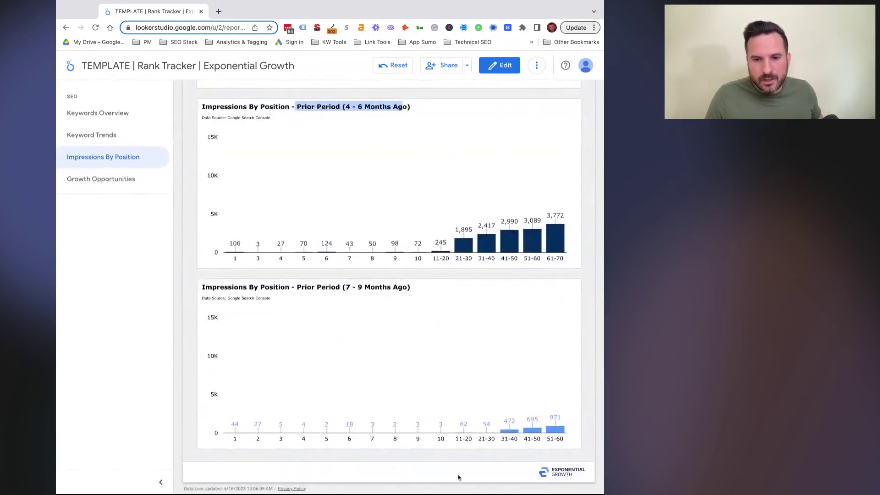
drag(407, 287, 346, 287)
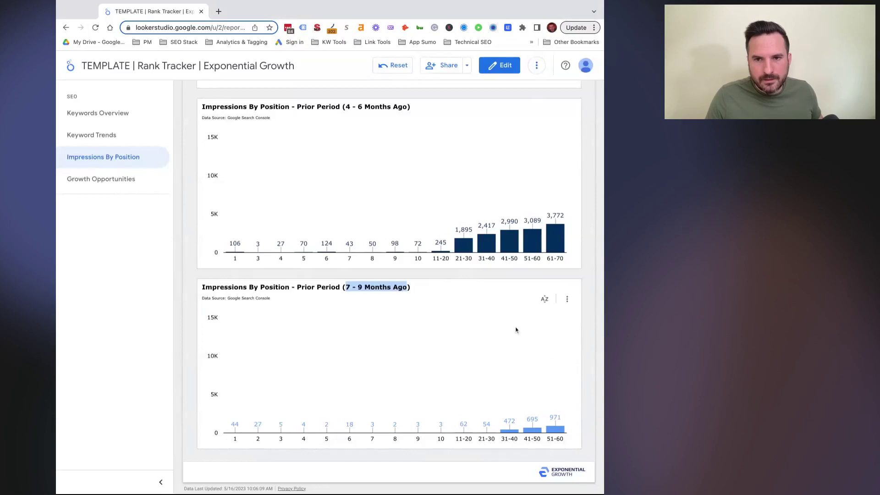
scroll(516, 330, up, 2)
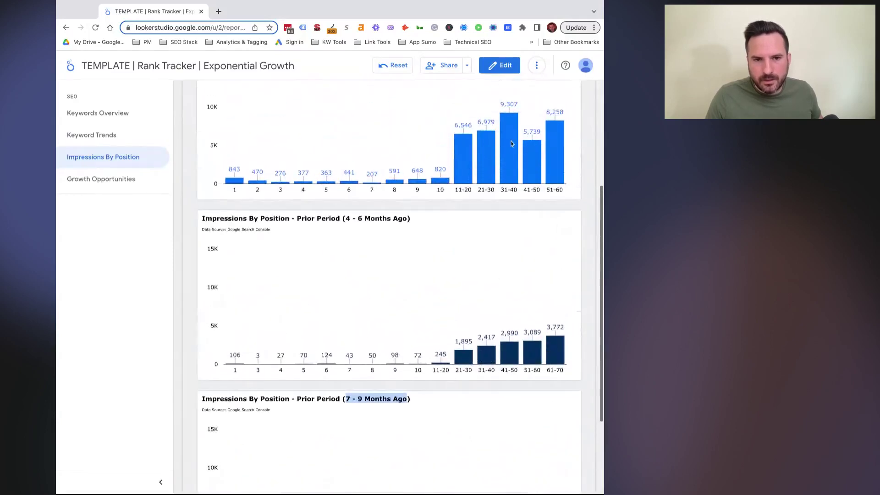
scroll(371, 271, up, 3)
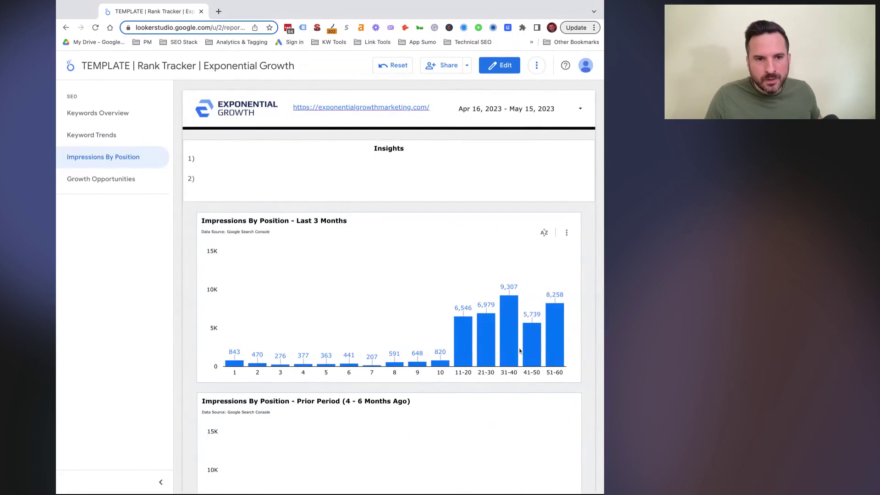
scroll(369, 278, down, 1)
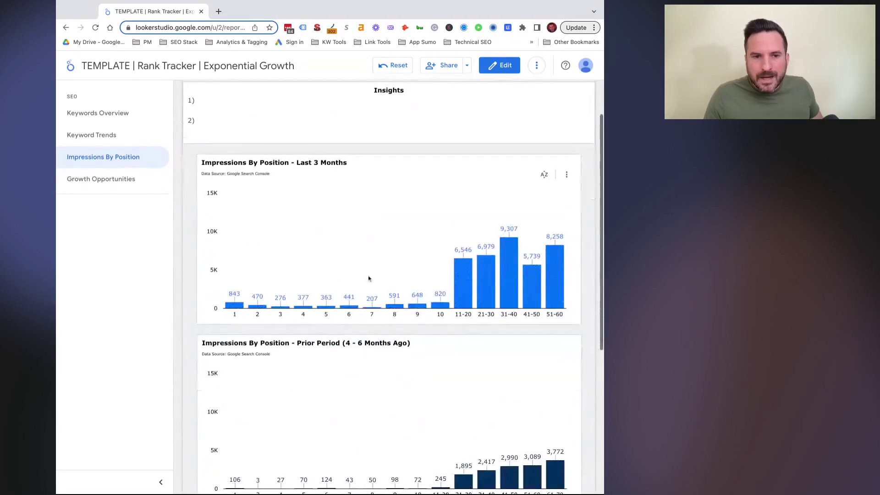
Show Growth Opportunities and scroll past Page 2 Keywords to the low-CTR Page 1 Keywords table
click(102, 186)
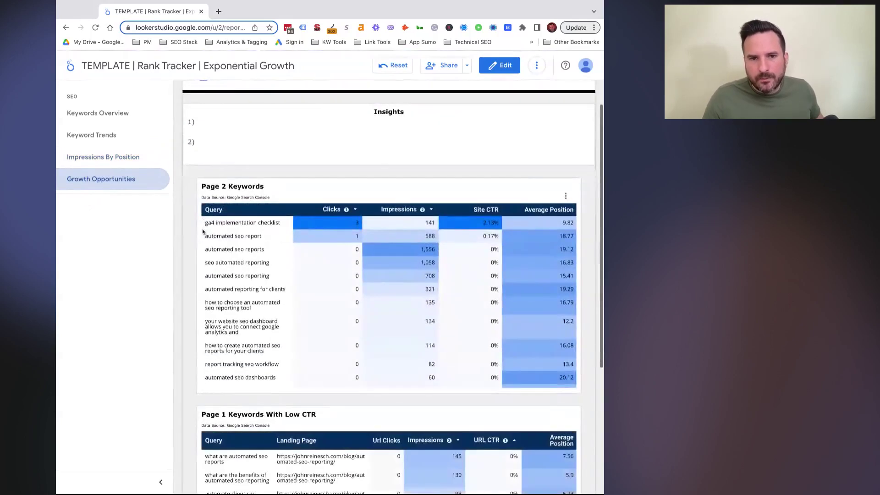
scroll(195, 250, down, 1)
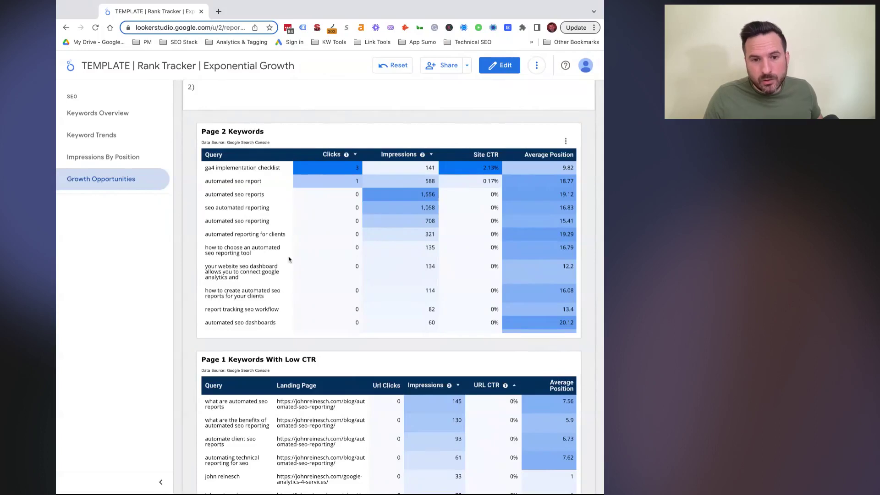
scroll(188, 249, down, 1)
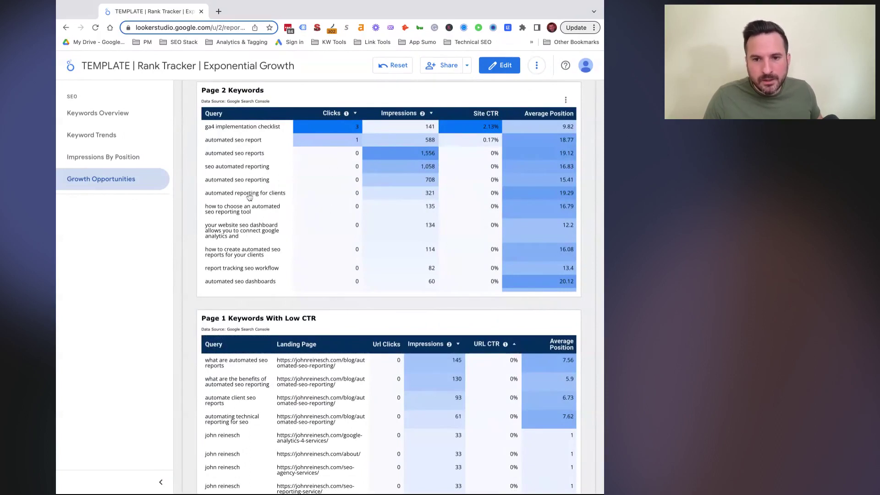
scroll(248, 246, down, 10)
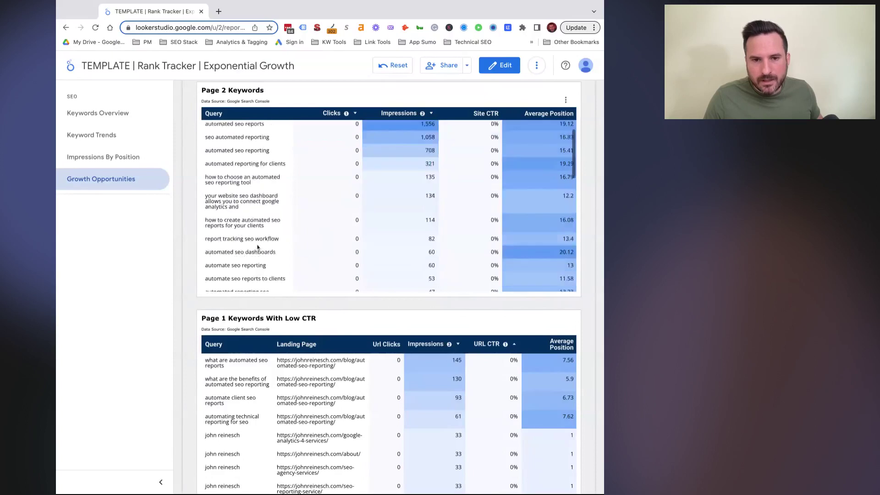
scroll(257, 247, up, 10)
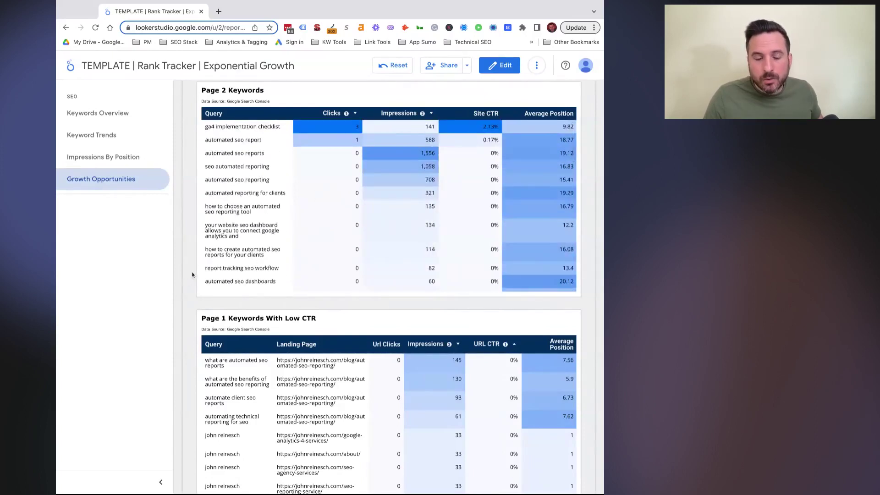
scroll(176, 269, down, 3)
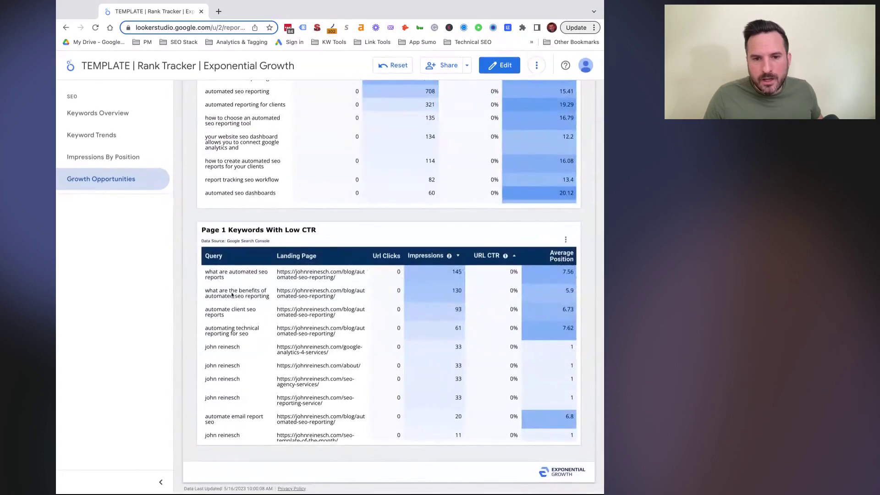
Scroll through the low-CTR table and back up to Insights, led by 'ga4 implementation checklist' at 9.82
scroll(235, 280, down, 1)
scroll(236, 281, up, 5)
scroll(261, 317, down, 4)
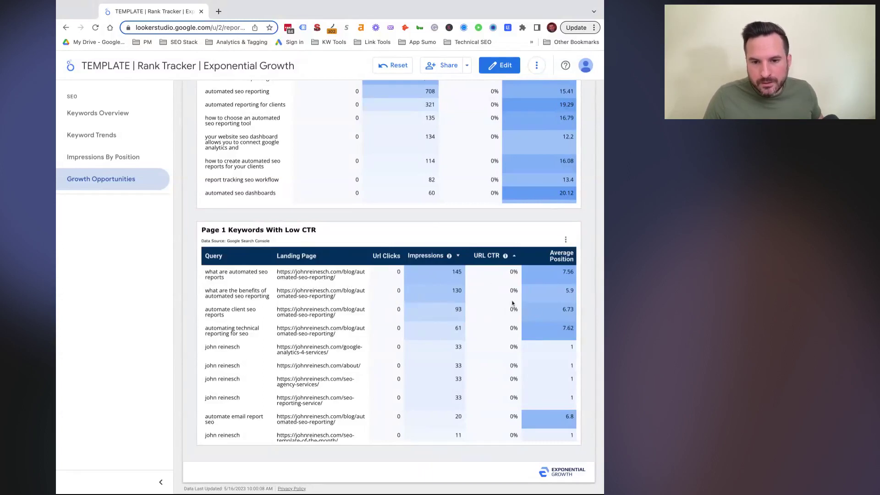
scroll(334, 343, down, 5)
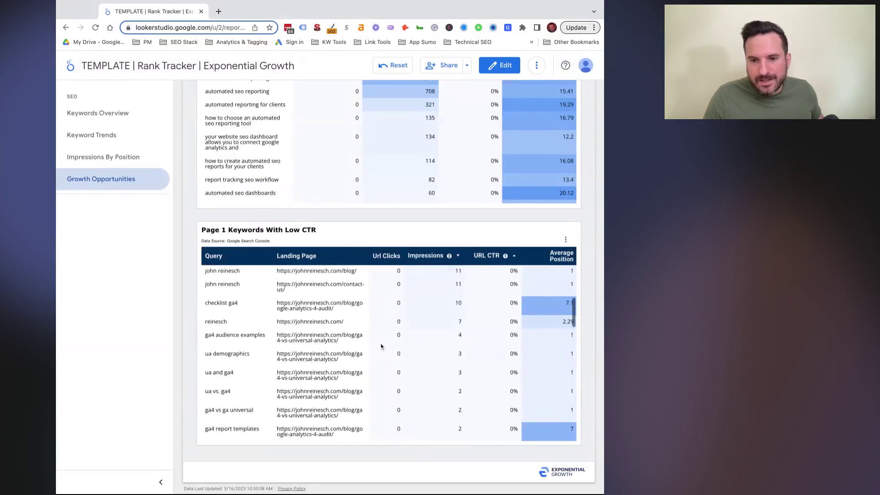
scroll(381, 346, down, 10)
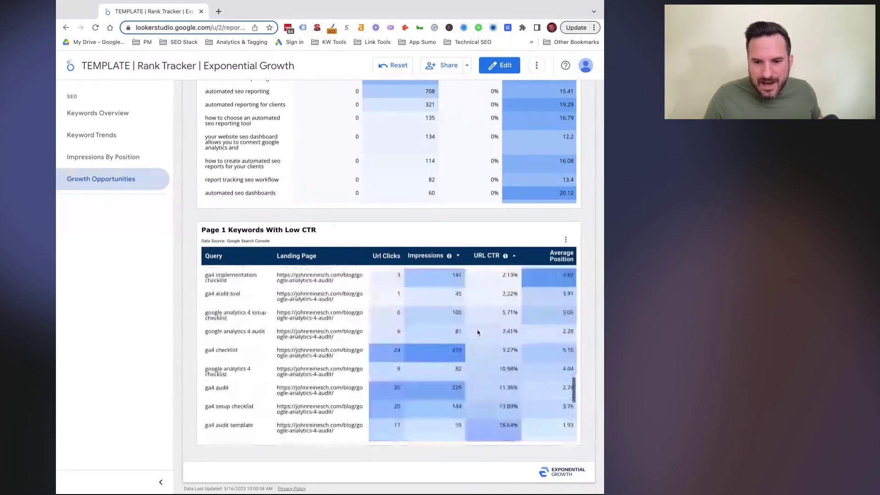
scroll(477, 332, down, 3)
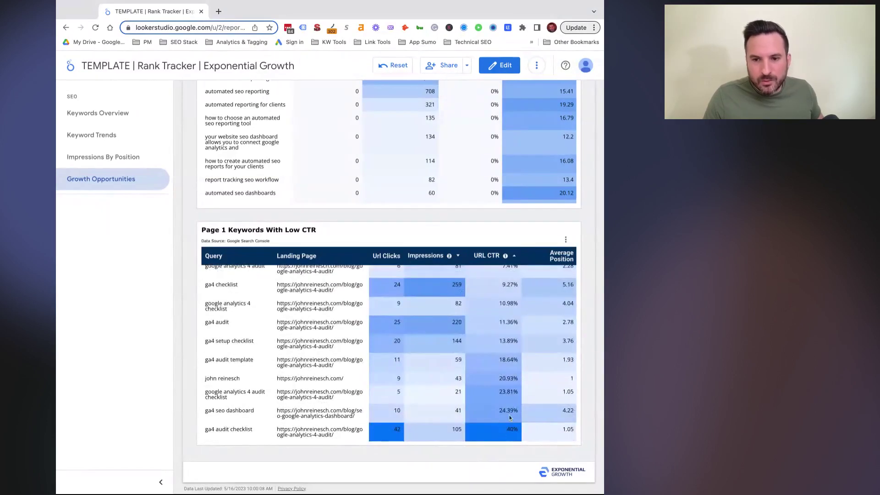
scroll(495, 380, up, 3)
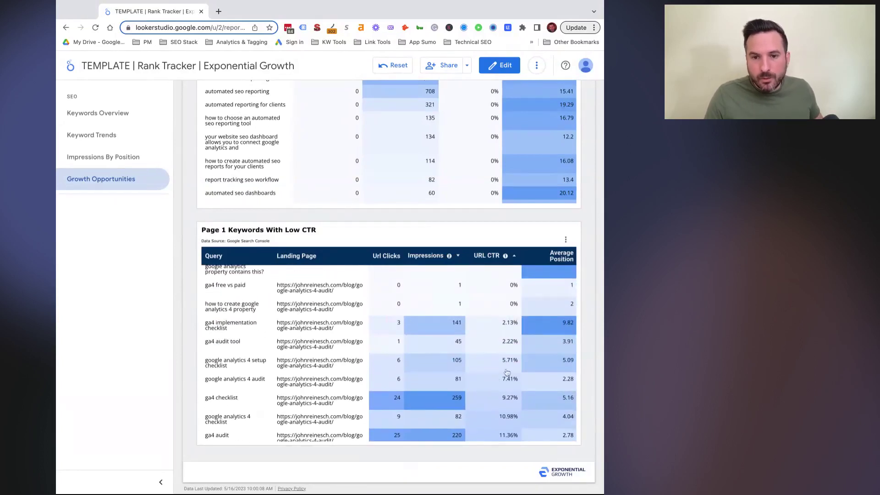
scroll(498, 366, up, 15)
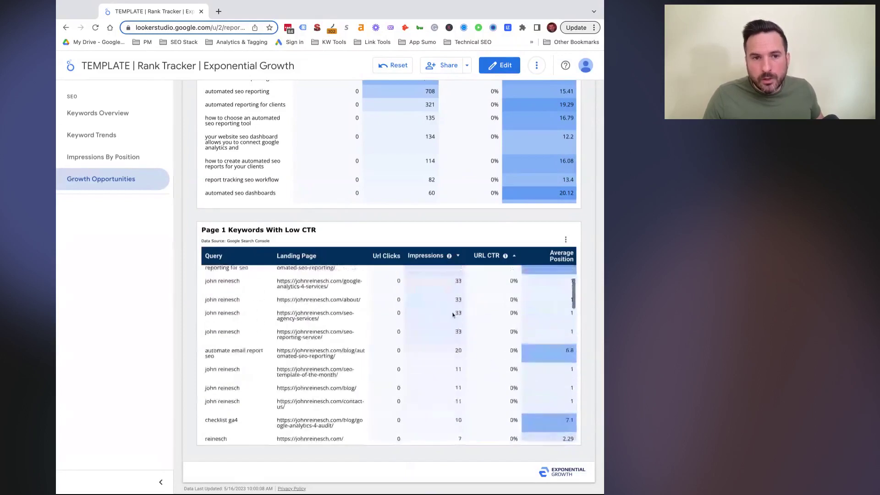
scroll(468, 313, up, 5)
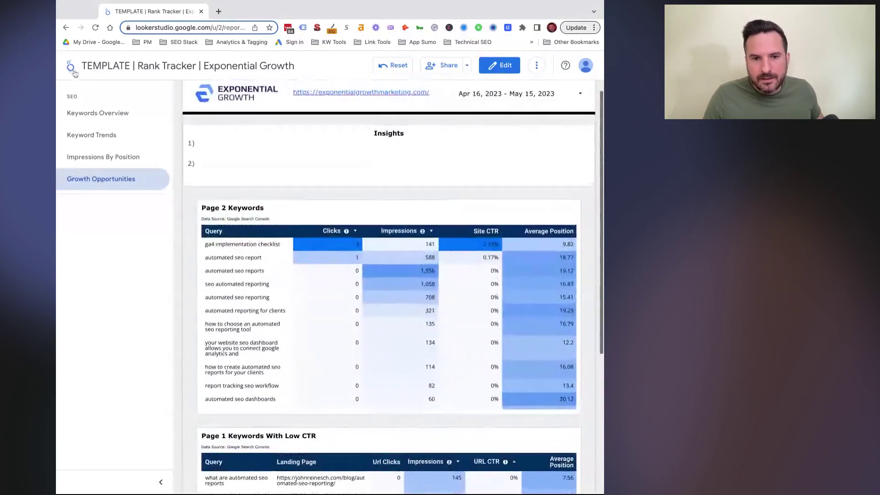
click(118, 114)
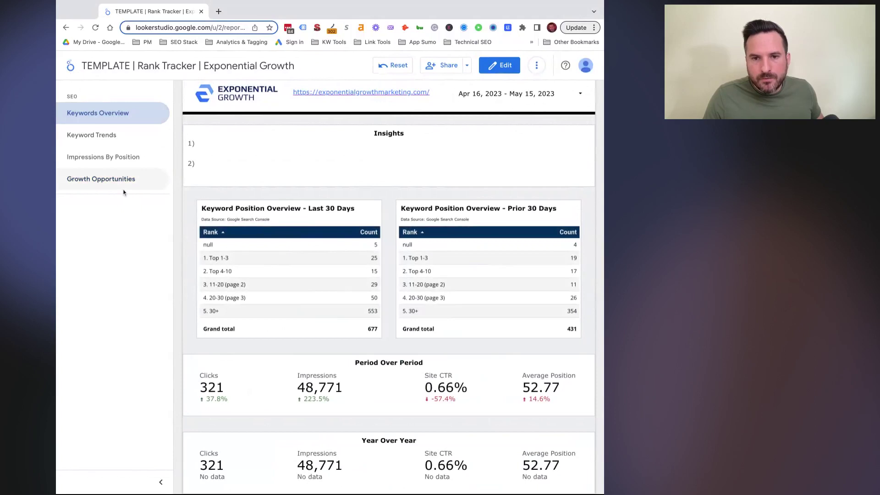
scroll(193, 234, down, 2)
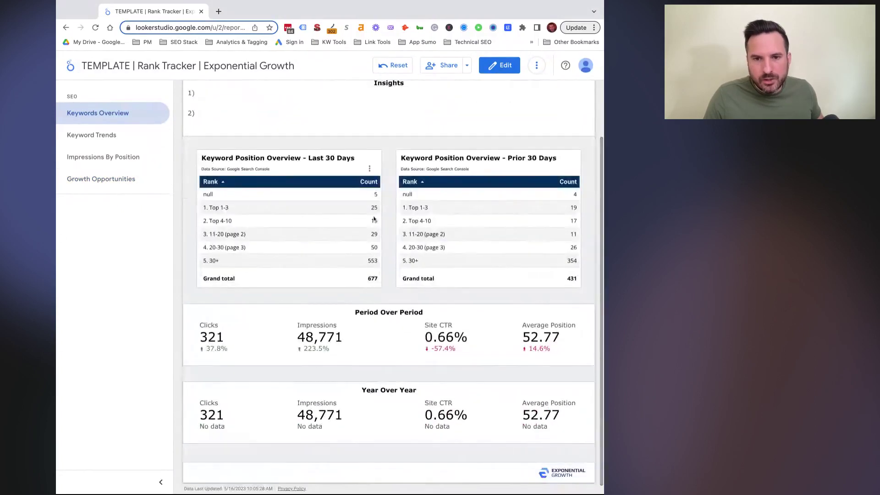